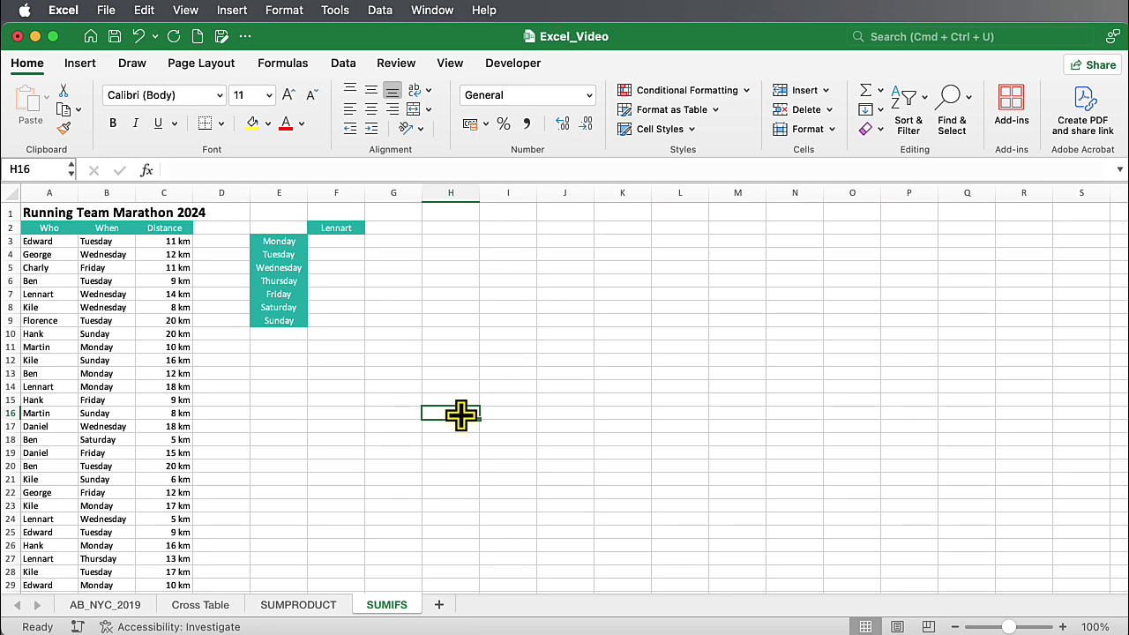
Start a SUMIFS formula in cell F3 with the whole Distance column (C:C) as the sum range.
scroll(462, 414, down, 2)
scroll(502, 425, up, 2)
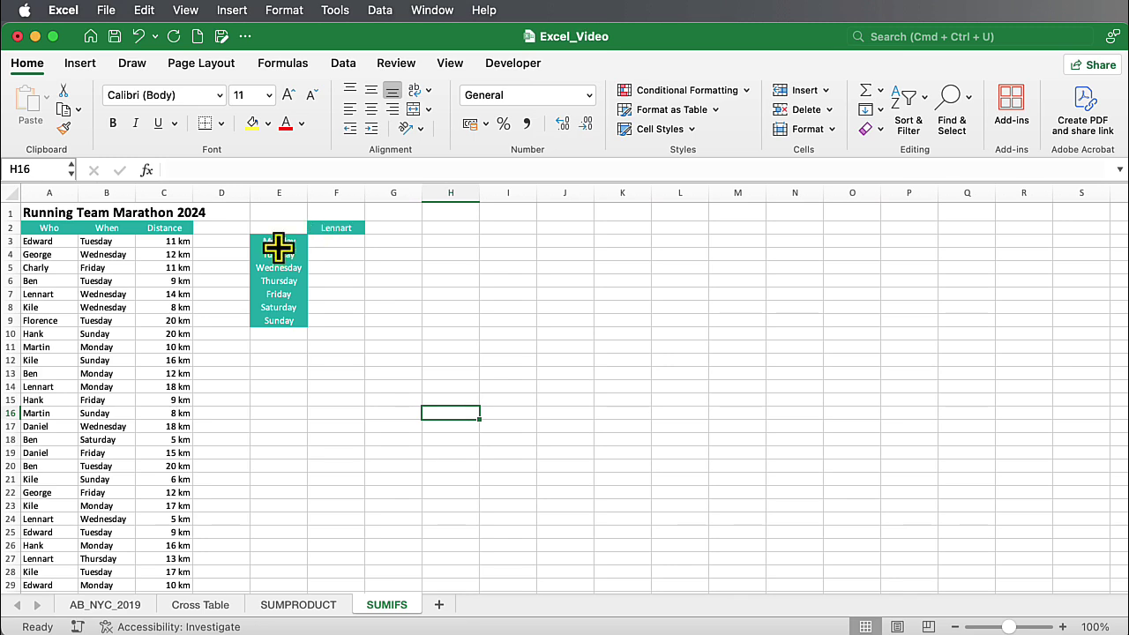
click(323, 244)
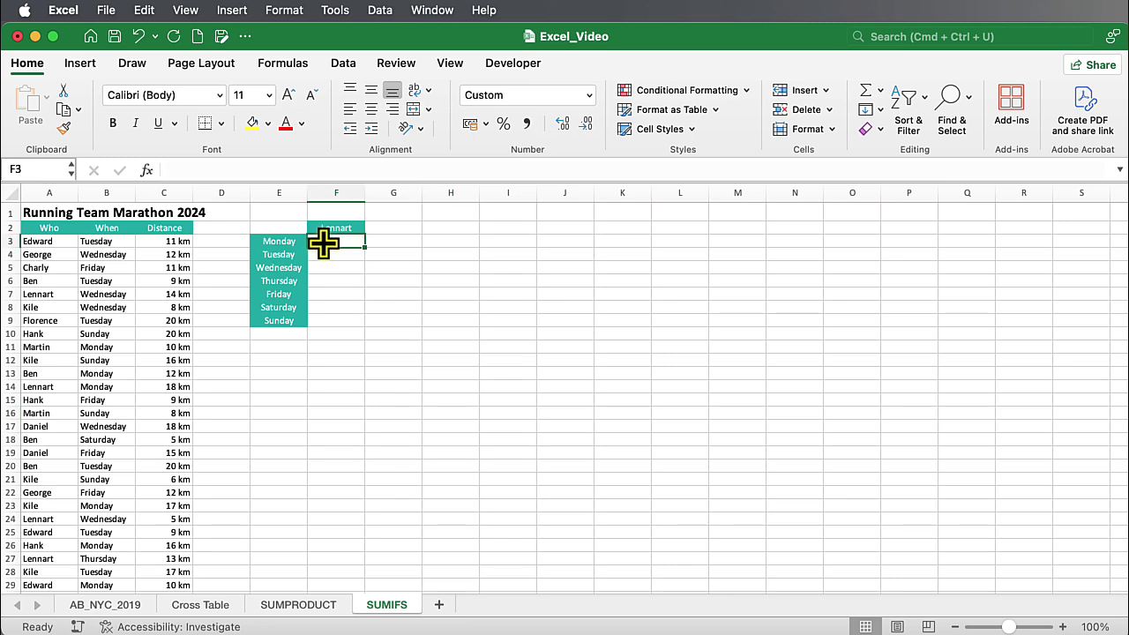
text(=SUMIFS)
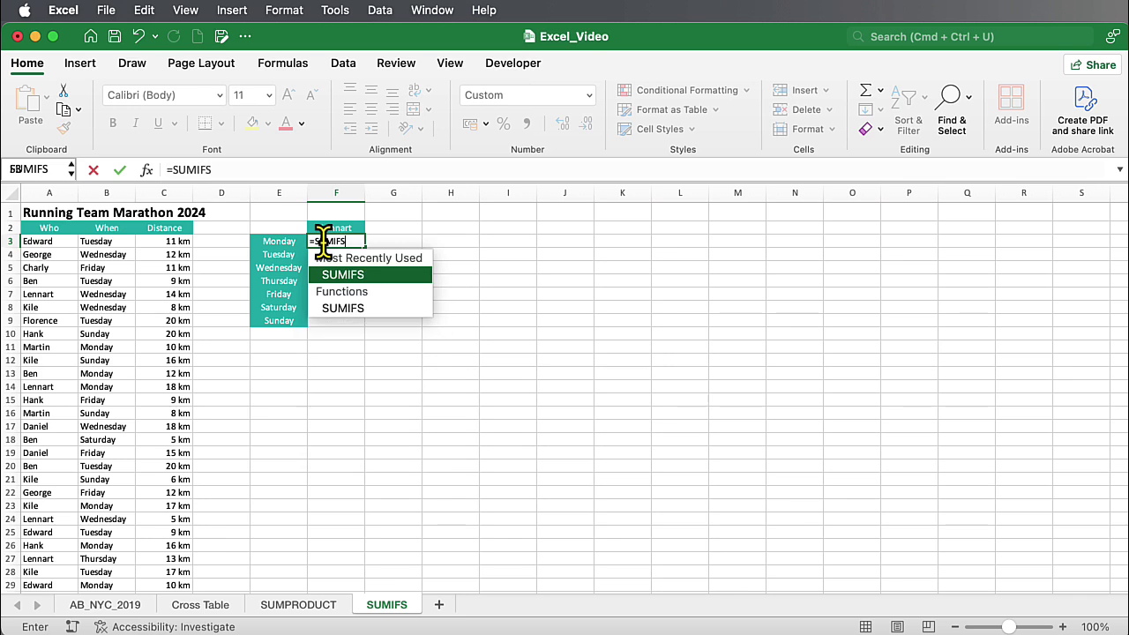
text(()
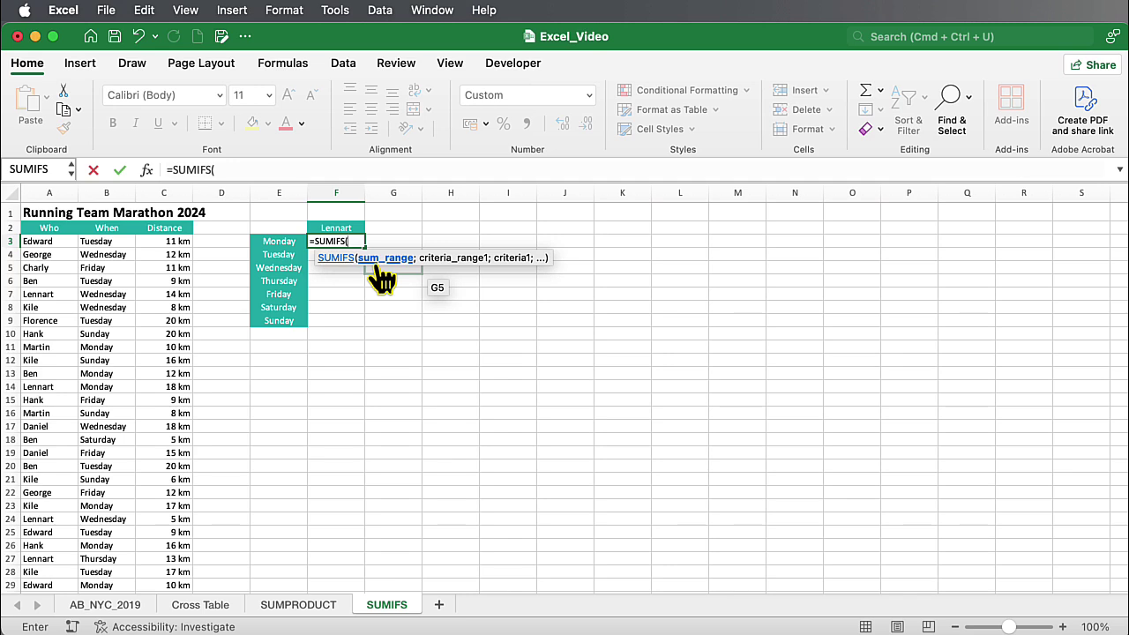
click(164, 192)
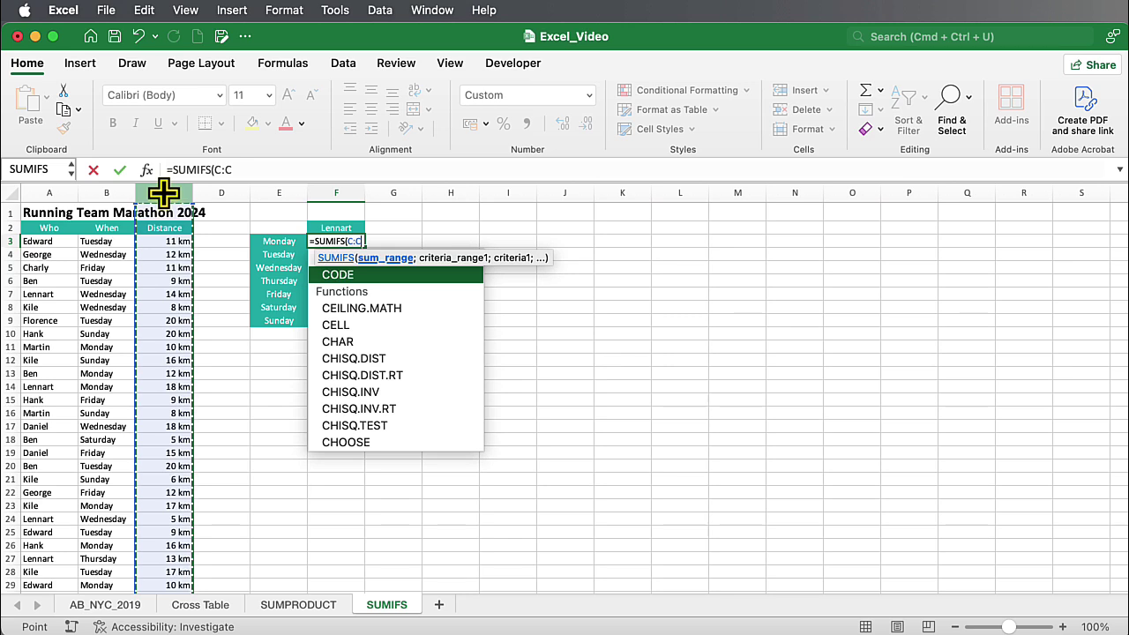
click(165, 252)
drag(167, 254, 169, 473)
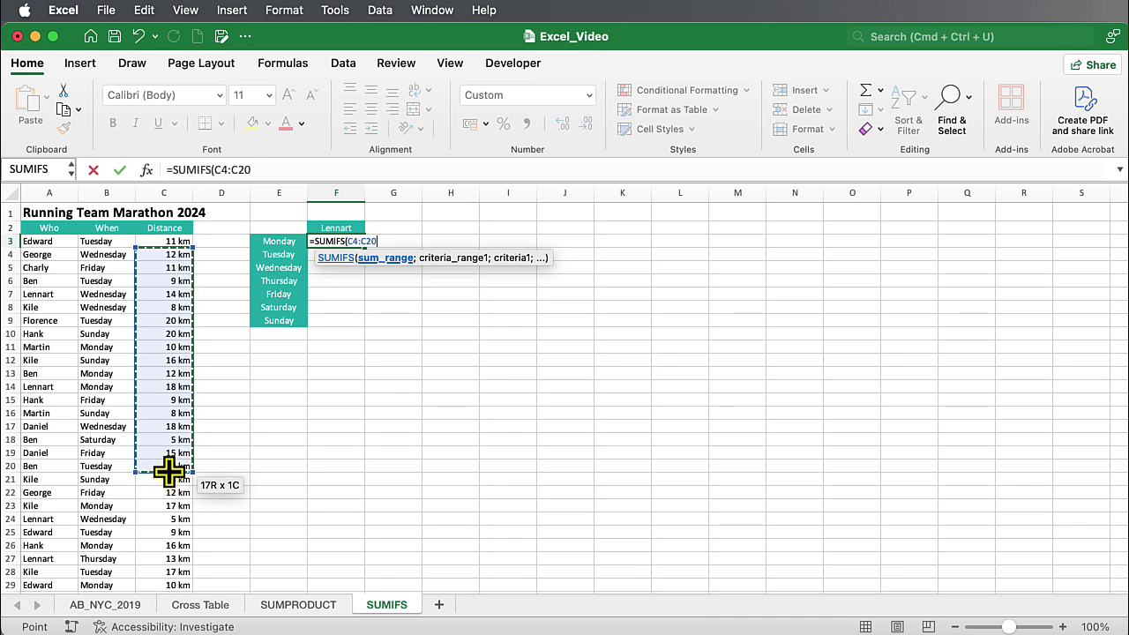
click(167, 191)
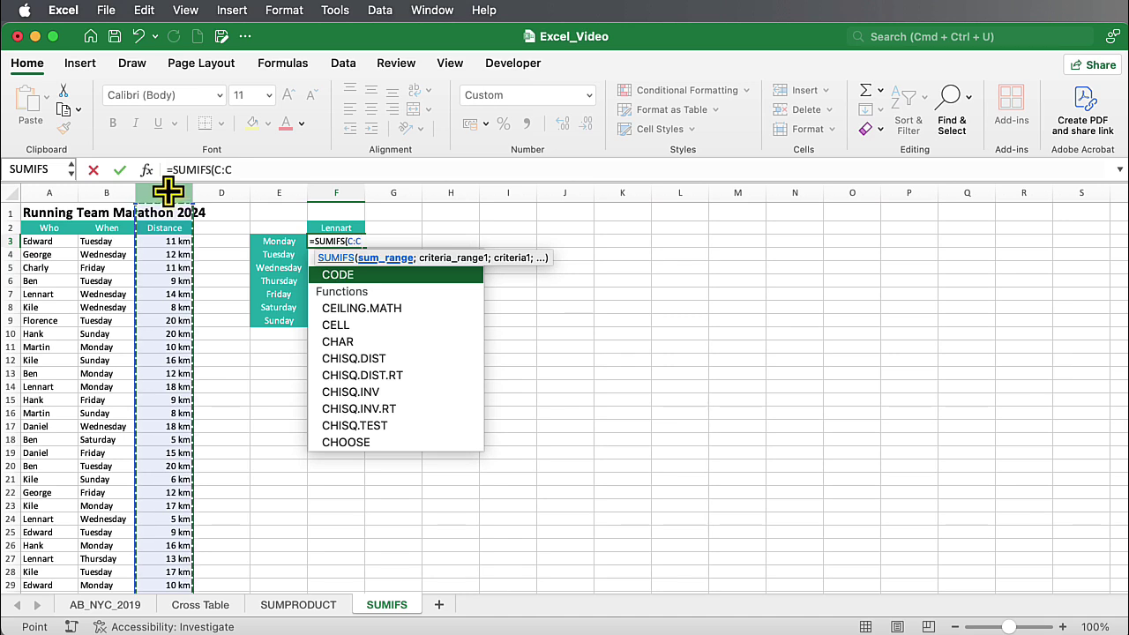
text(;)
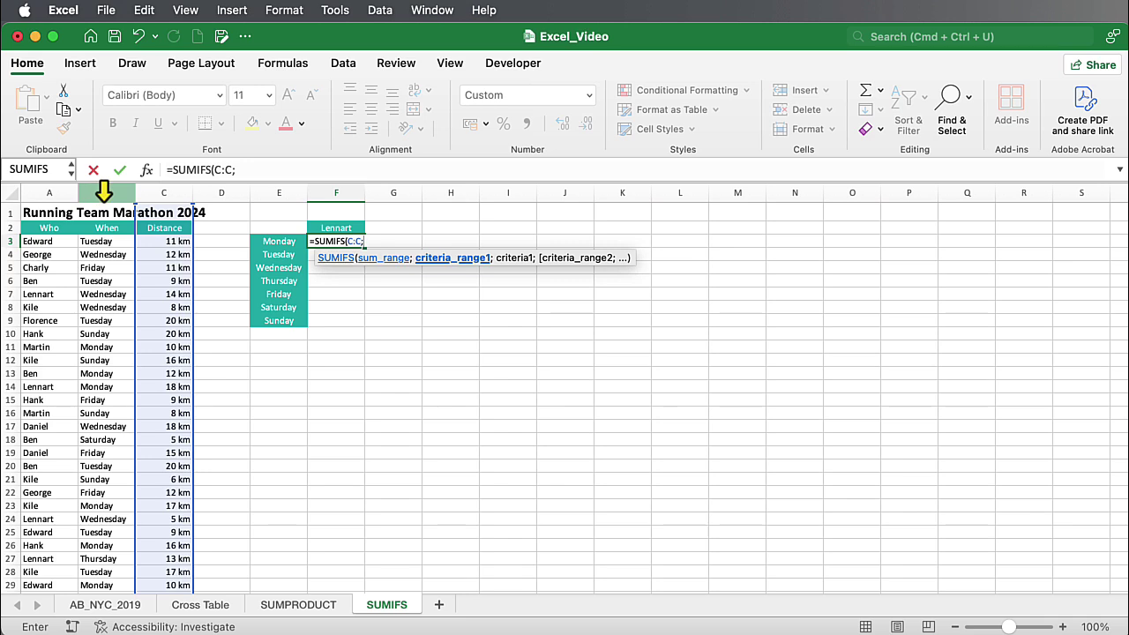
Add the When column (B:B) as the first criteria range, with the weekday in E3 as its criterion.
click(104, 190)
text(;)
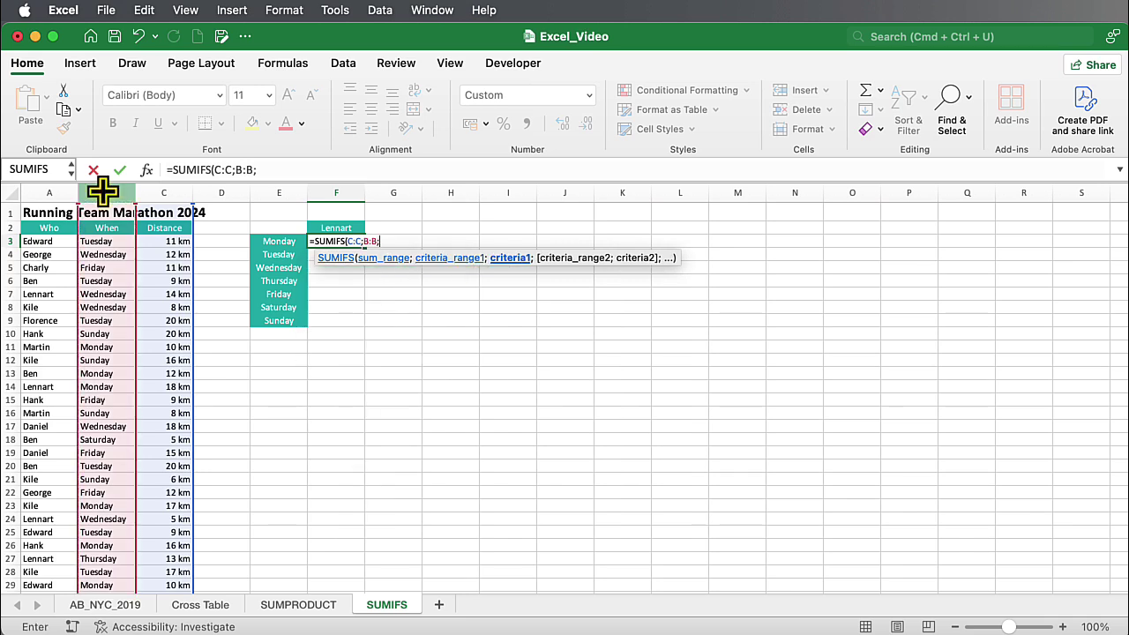
click(271, 241)
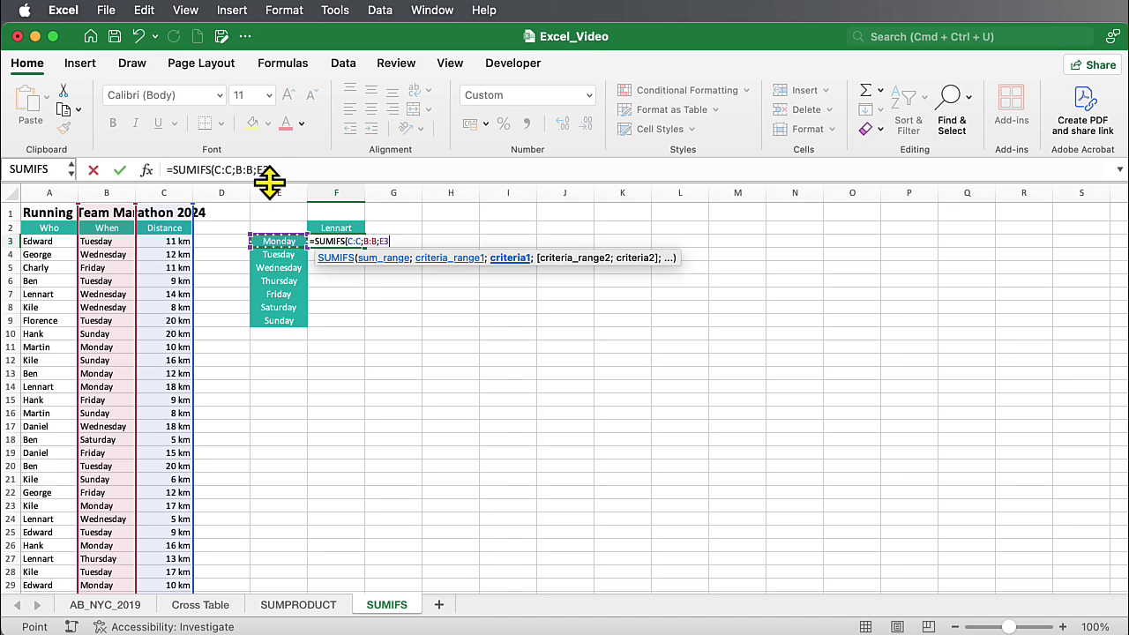
text(;)
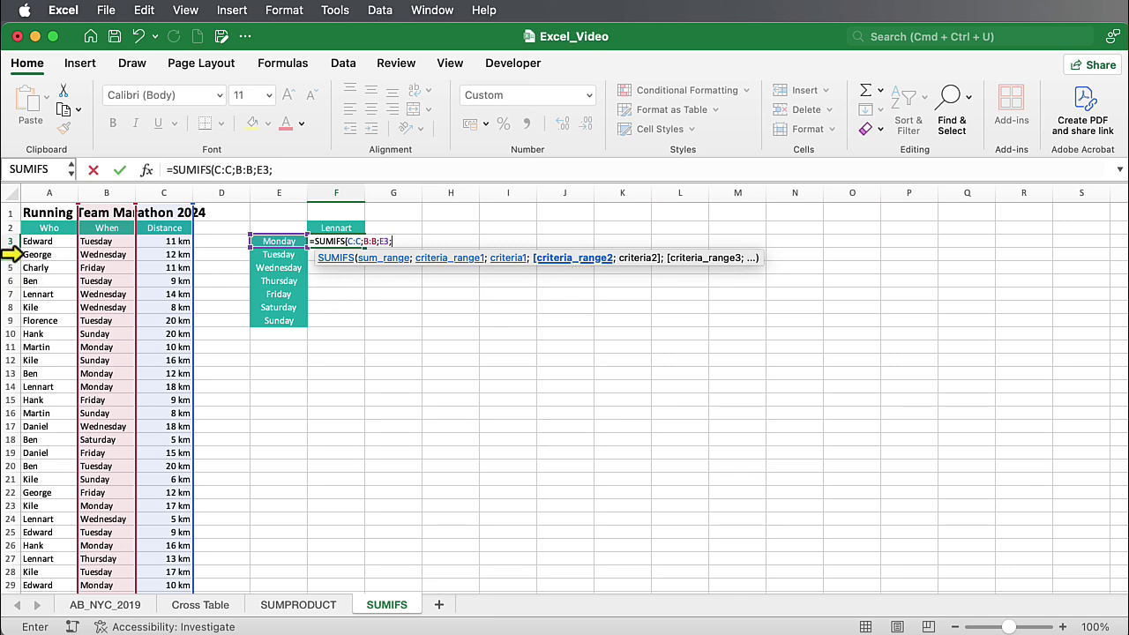
Add the Who column (A:A) as the second criteria range with absolute reference $F$2 as its criterion, and complete the formula.
click(42, 184)
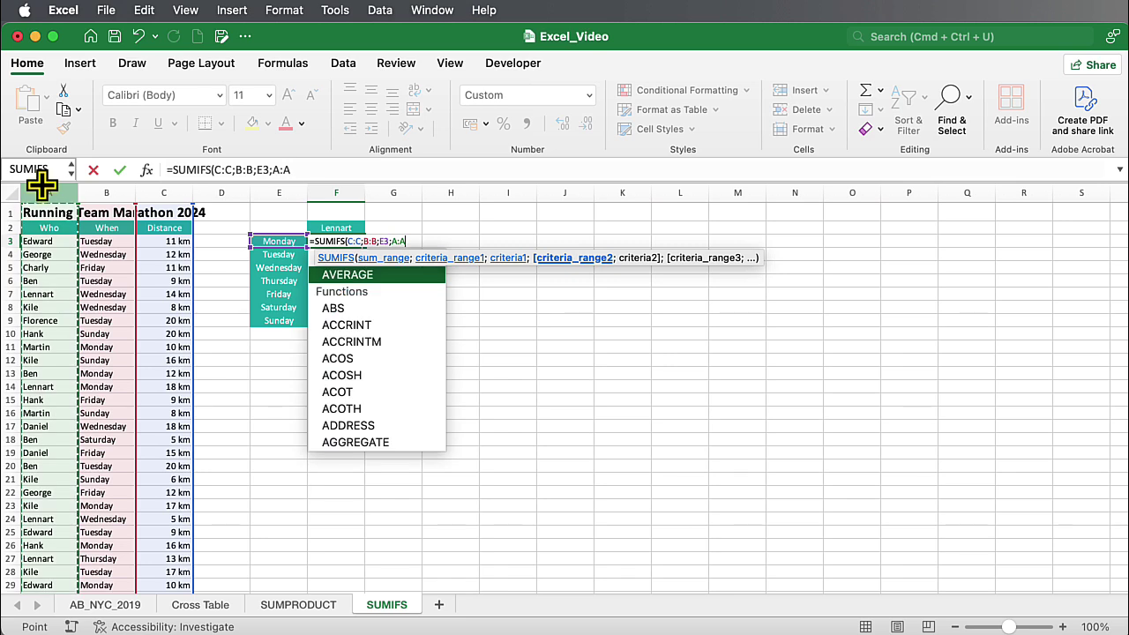
text(;)
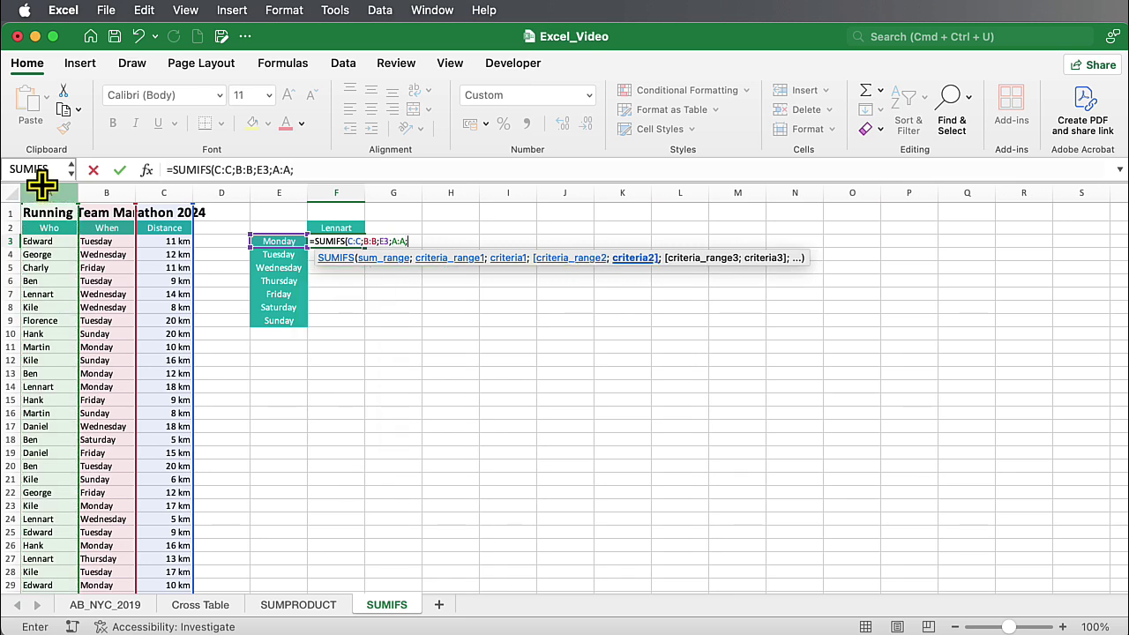
click(333, 227)
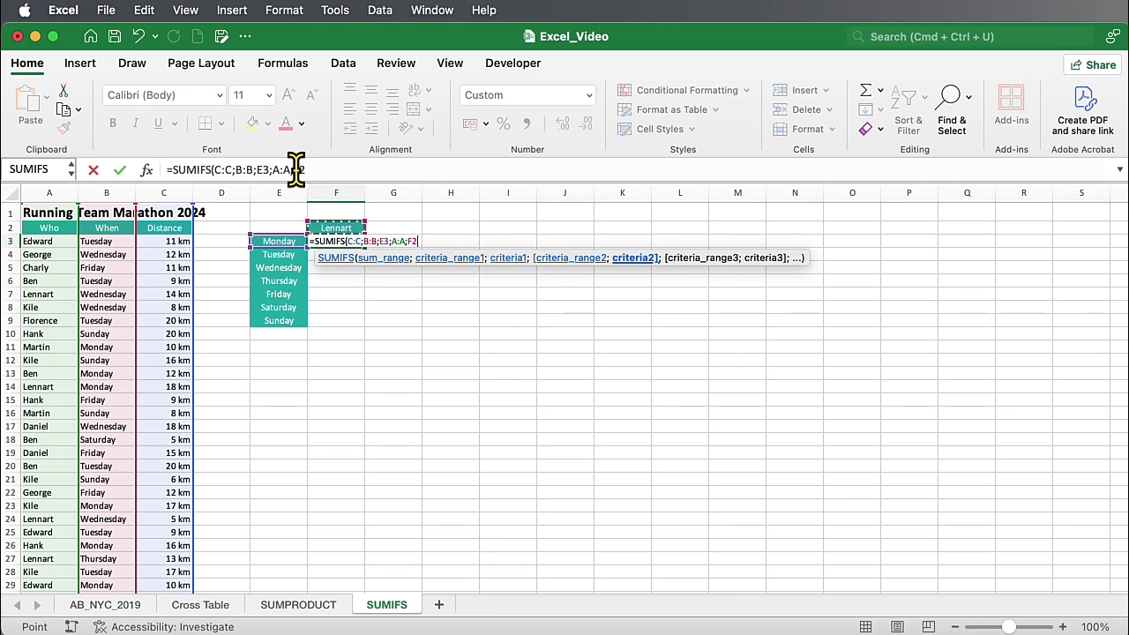
key(F4)
text())
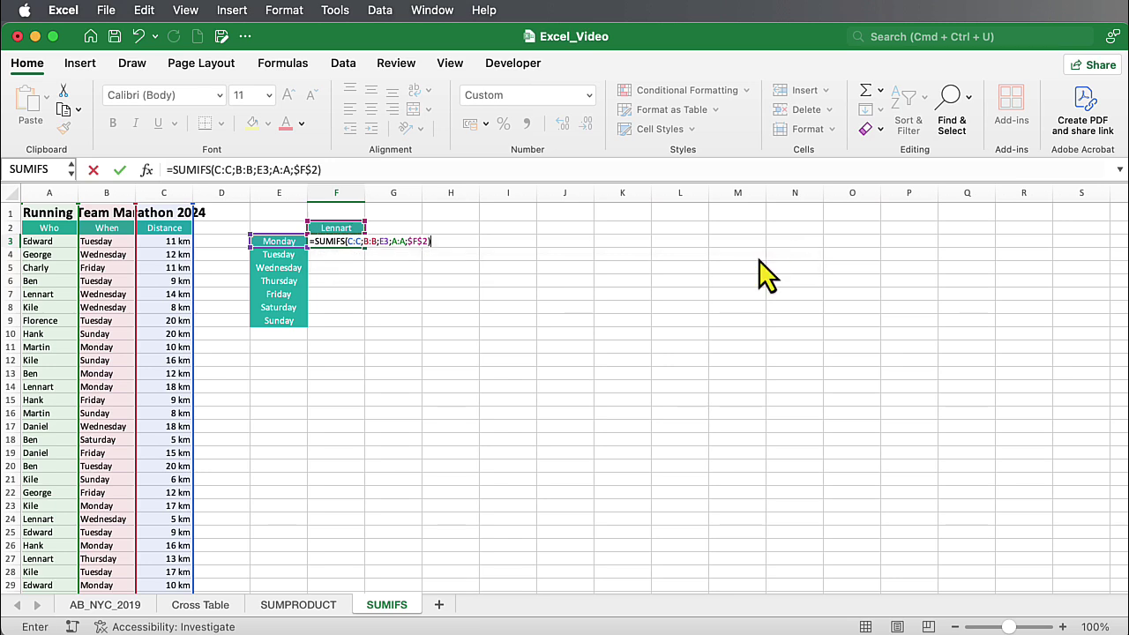
key(Return)
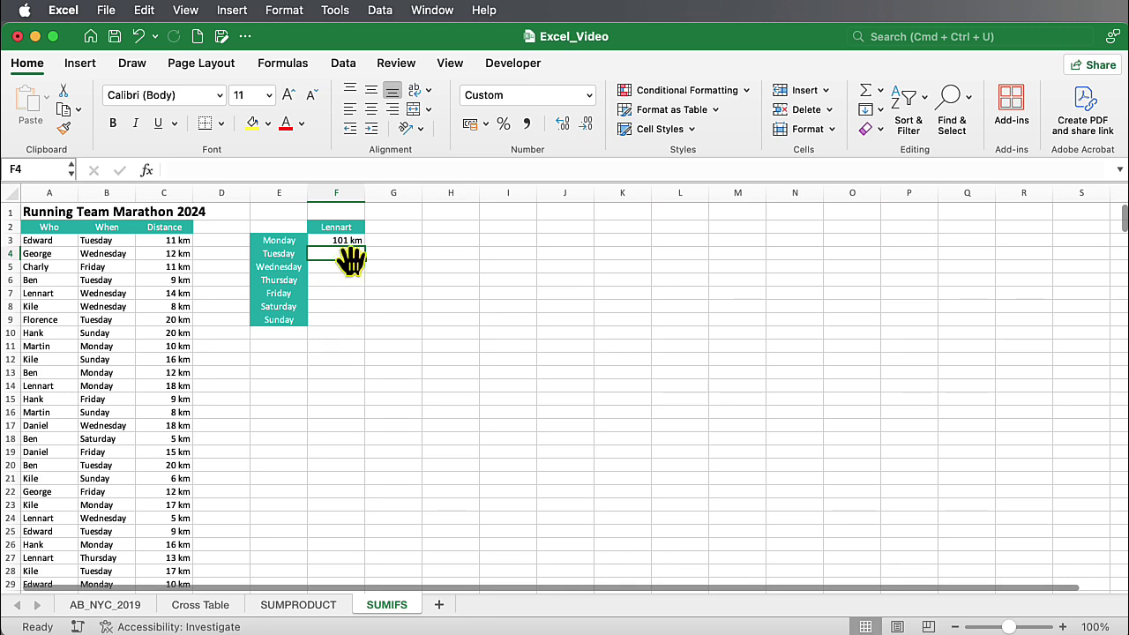
Fill the SUMIFS formula from F3 down to F9 for the remaining weekdays.
click(331, 241)
drag(356, 249, 361, 320)
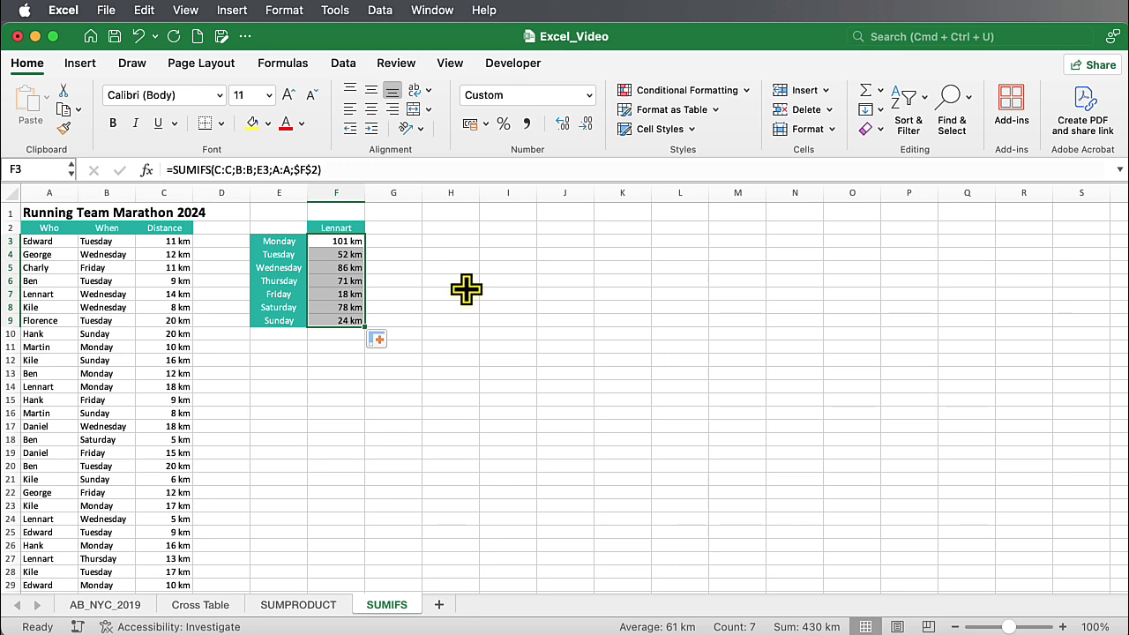
Try to switch the weekday summary to the runner listed in A6 by entering that name in F2 without a trailing space.
click(336, 229)
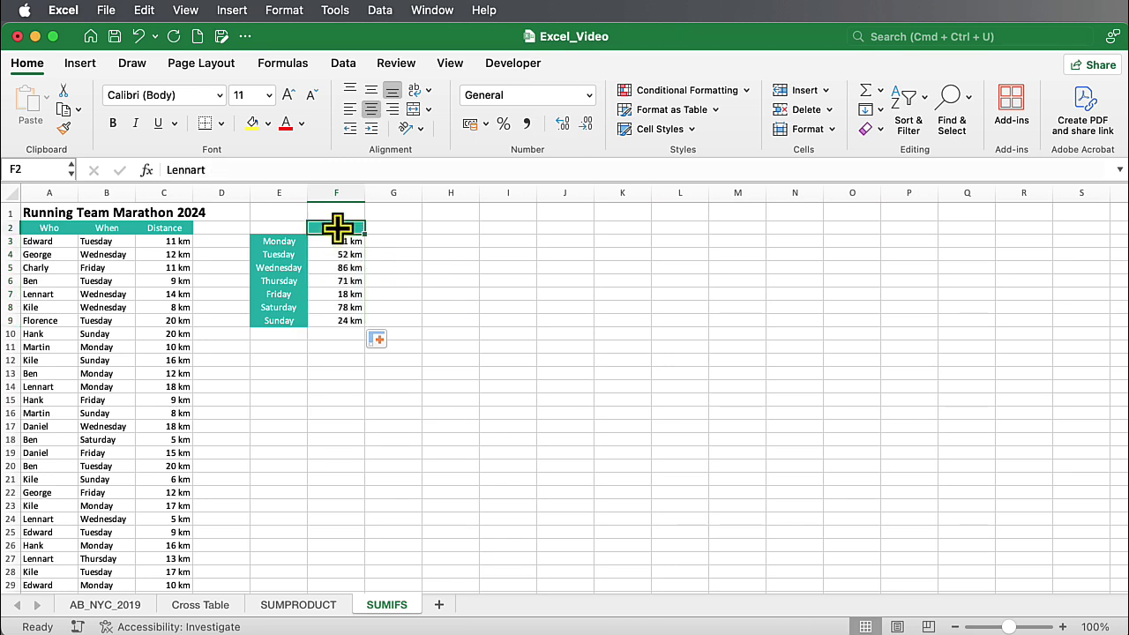
text(Ben)
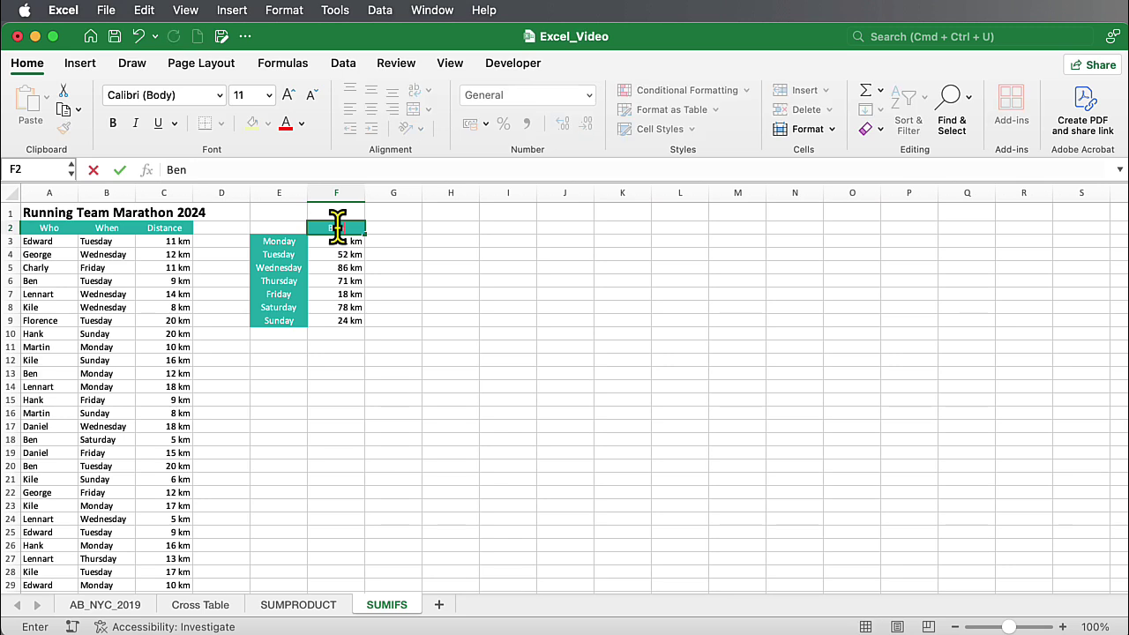
key(Return)
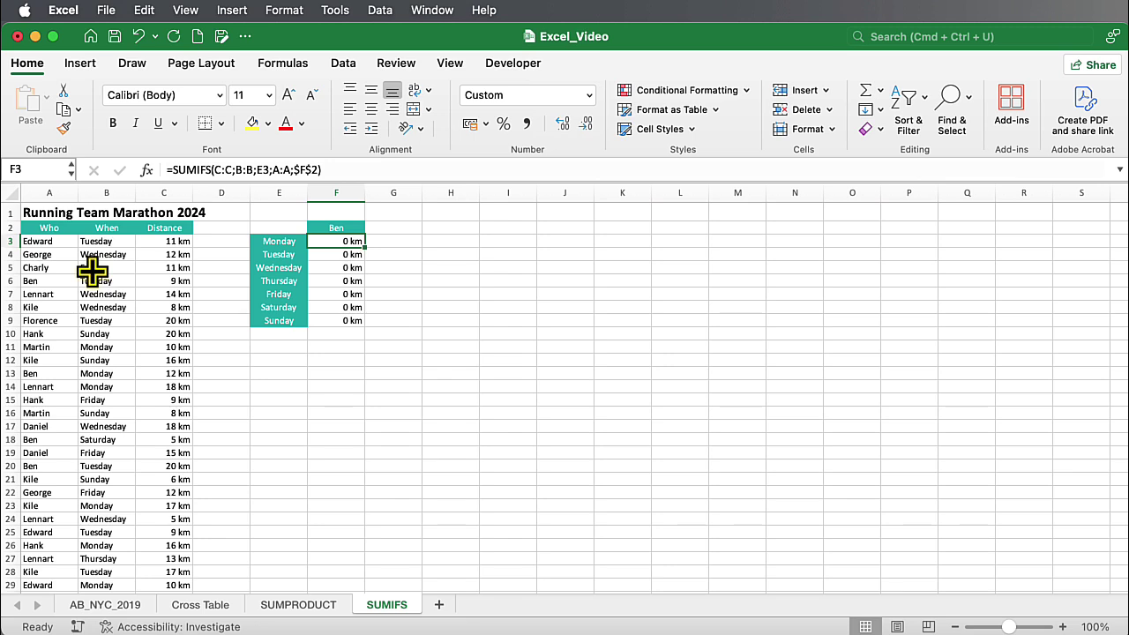
Replace the name in F2 with that of the runner listed in A5.
click(328, 228)
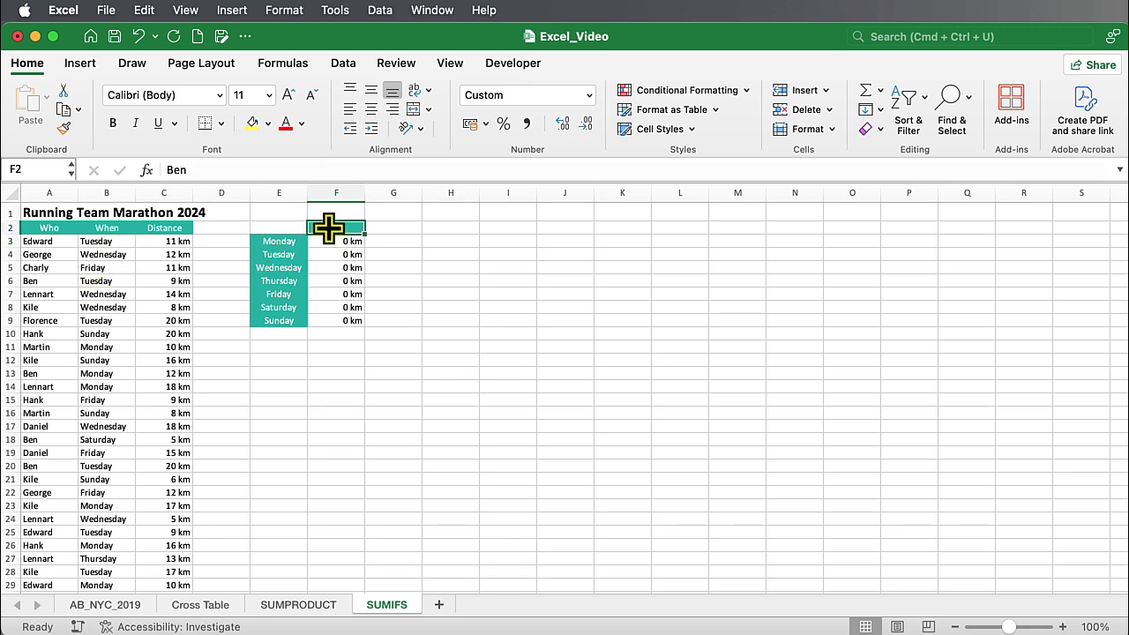
text(Charly)
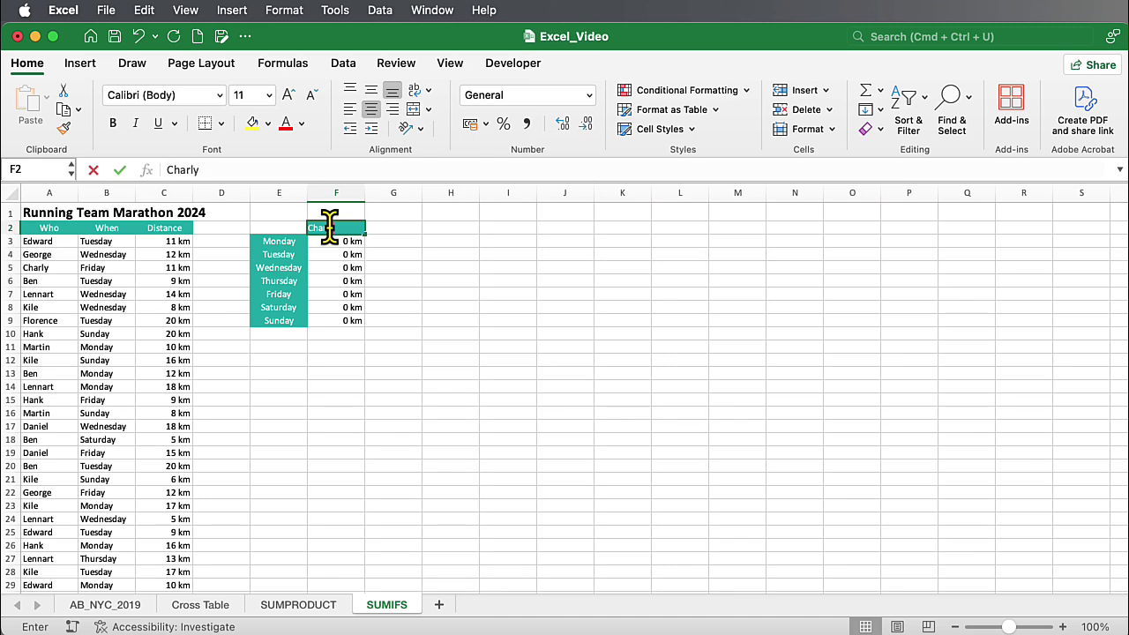
key(Return)
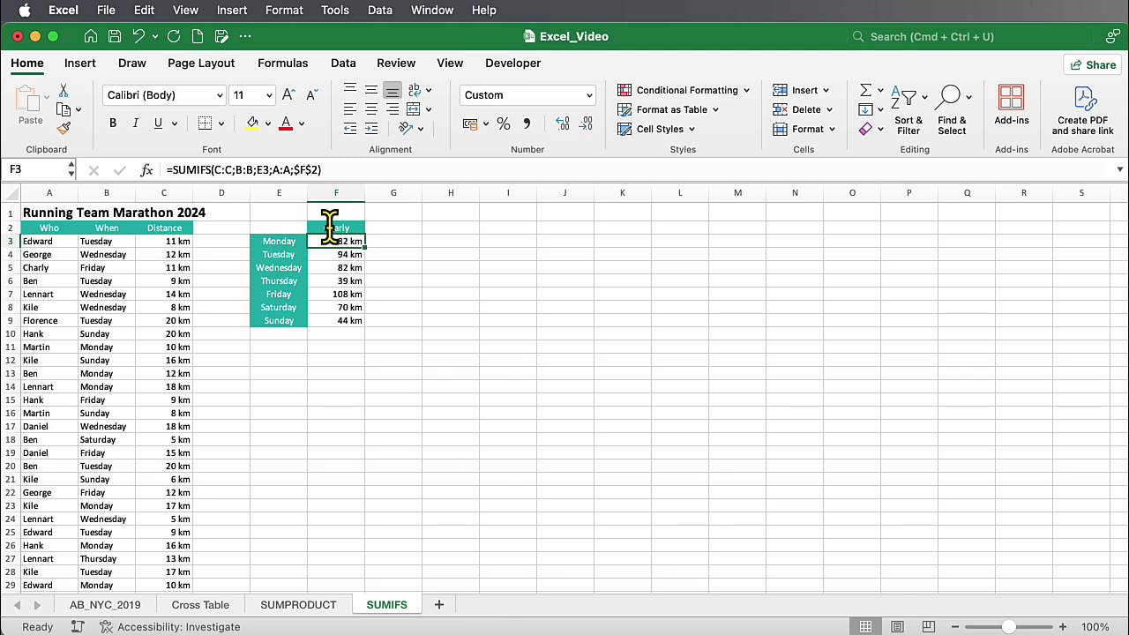
Check the exact entry in A6, and enter that runner's name in F2 with the same trailing space.
click(56, 280)
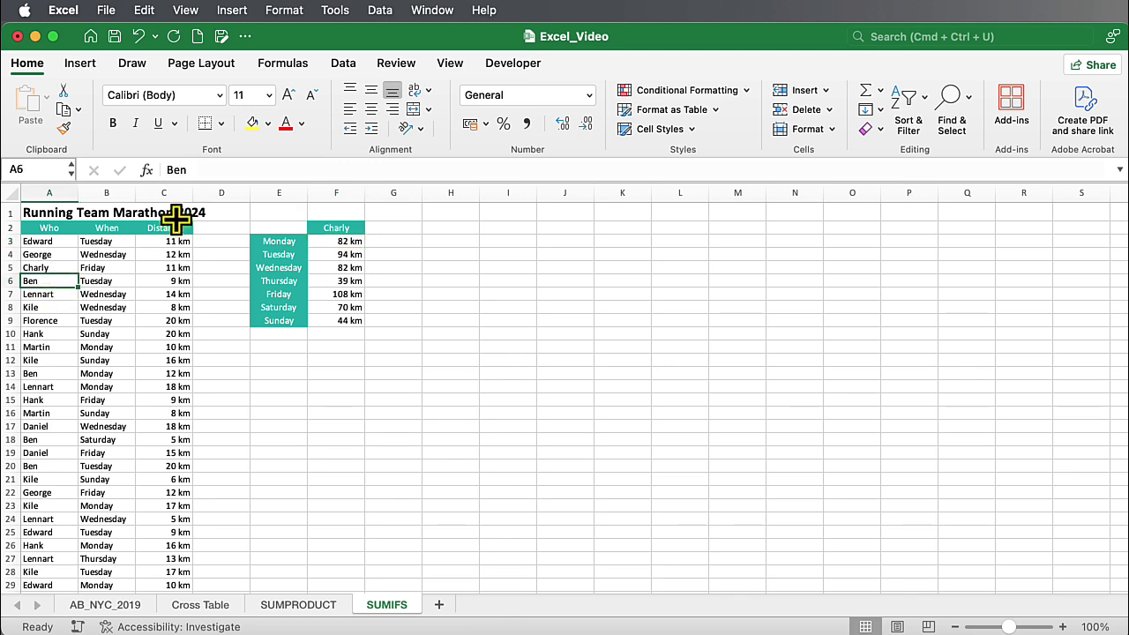
click(214, 168)
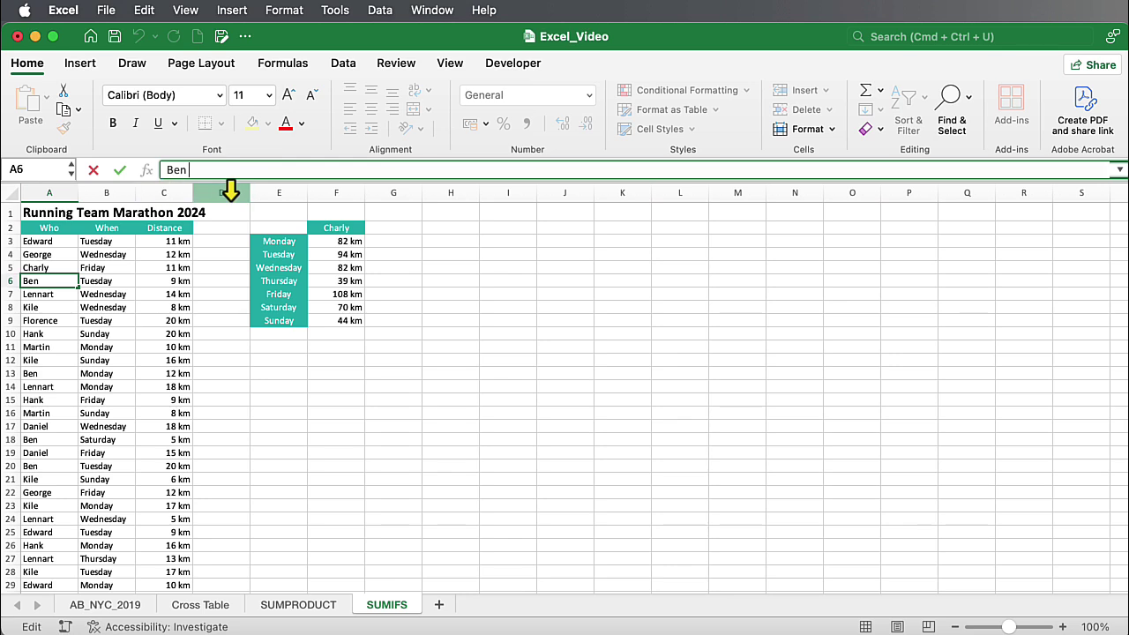
click(338, 228)
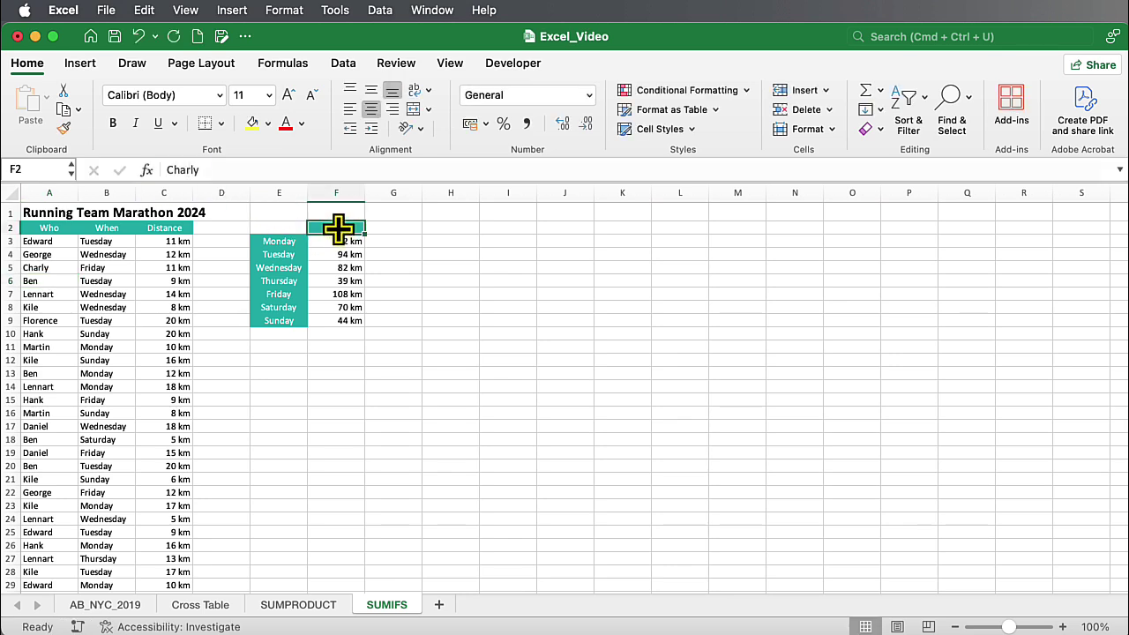
text(Ben)
key(Return)
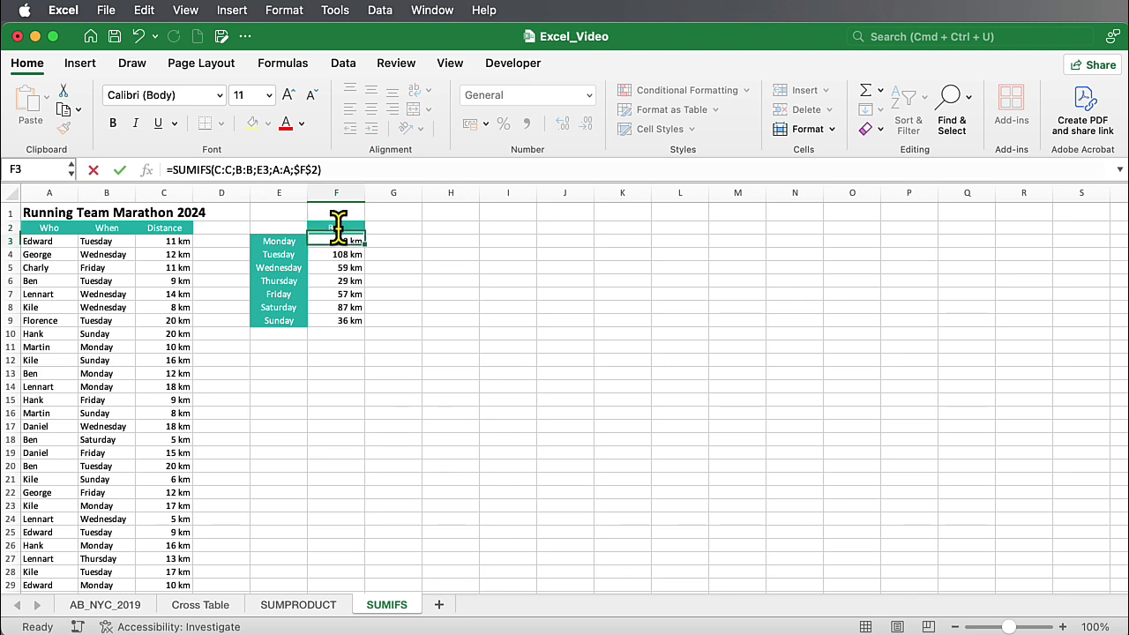